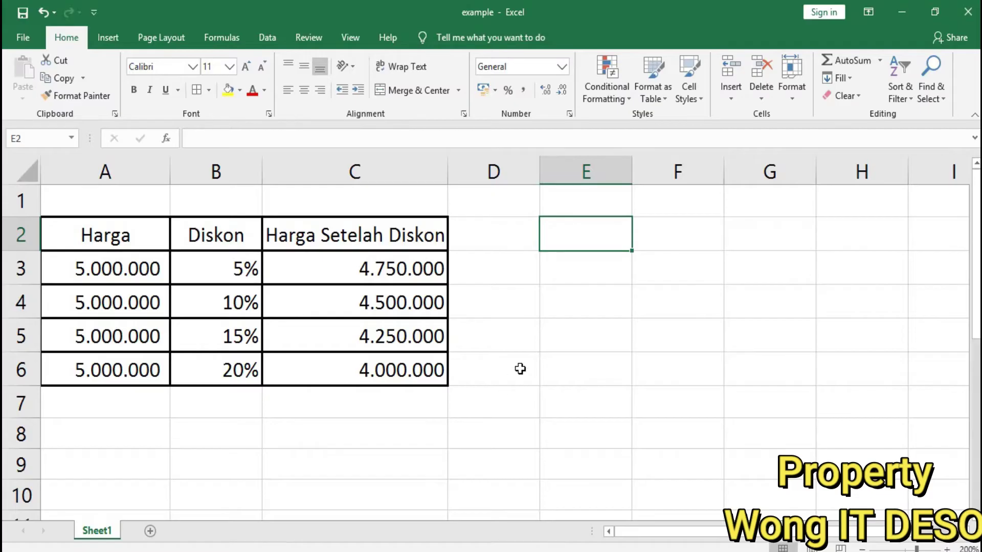
Enter the heading Harga in E2 and fill E3:E6 with the price 5000000
{"action": "left_click", "coordinate": [387, 271]}
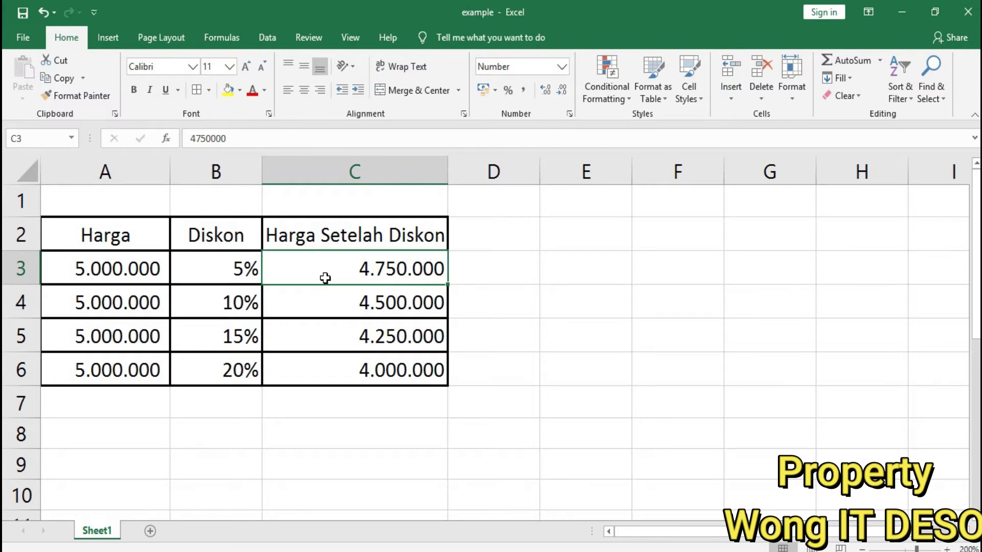
{"action": "left_click", "coordinate": [566, 230]}
{"action": "type", "text": "Harg"}
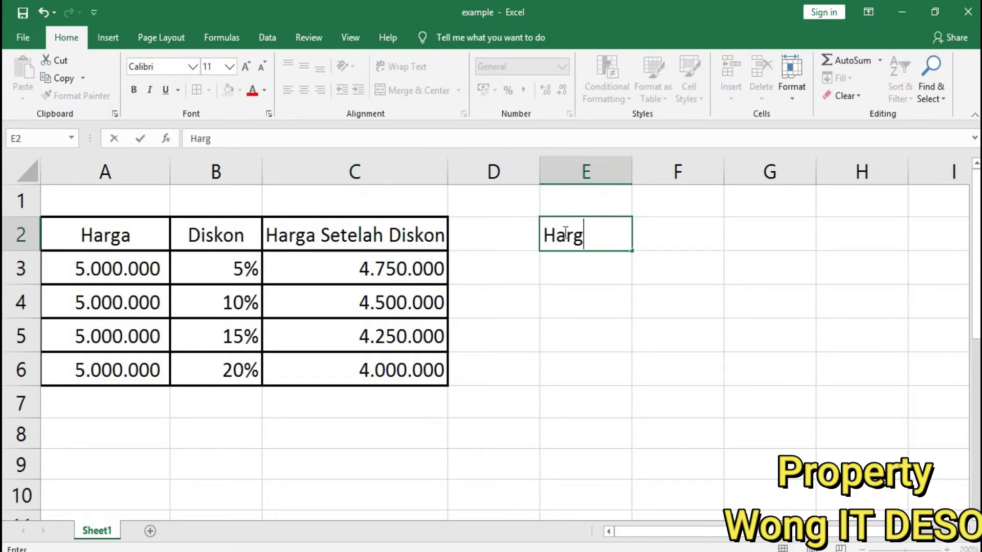
{"action": "type", "text": "a"}
{"action": "key", "text": "Return"}
{"action": "type", "text": "5000000"}
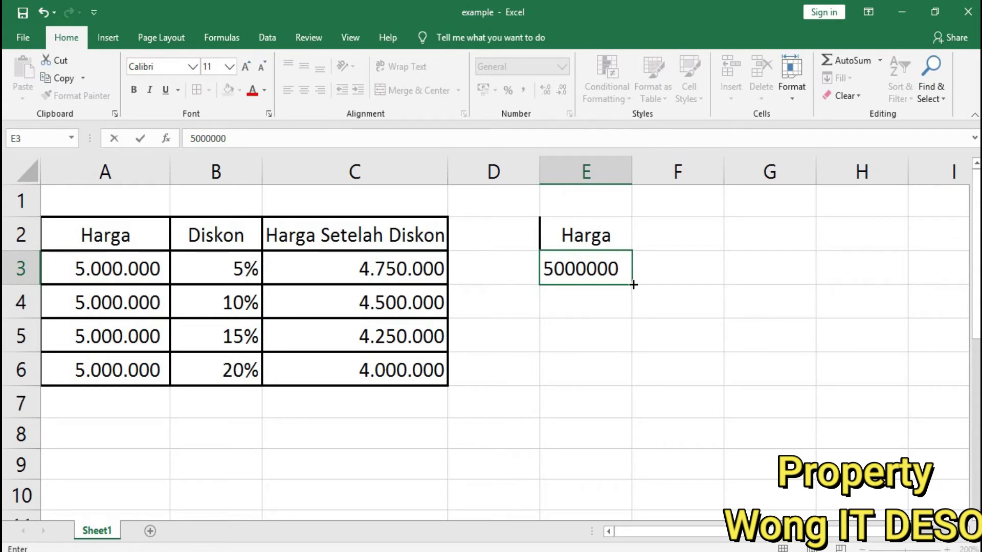
{"action": "left_click_drag", "start_coordinate": [634, 285], "coordinate": [635, 376]}
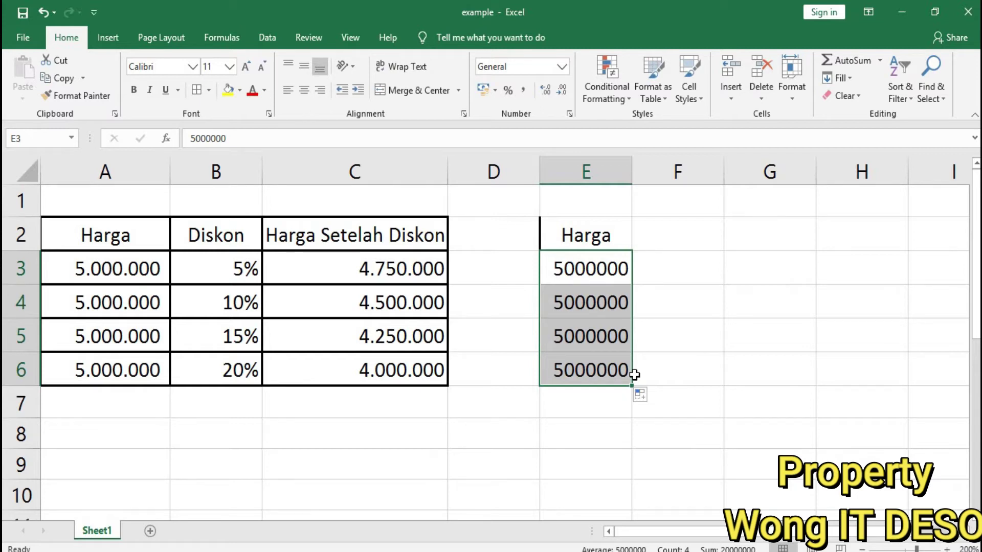
Add the heading Diskon in F2 and enter 5%, 10%, 15% and 20% in F3:F6
{"action": "left_click", "coordinate": [681, 242]}
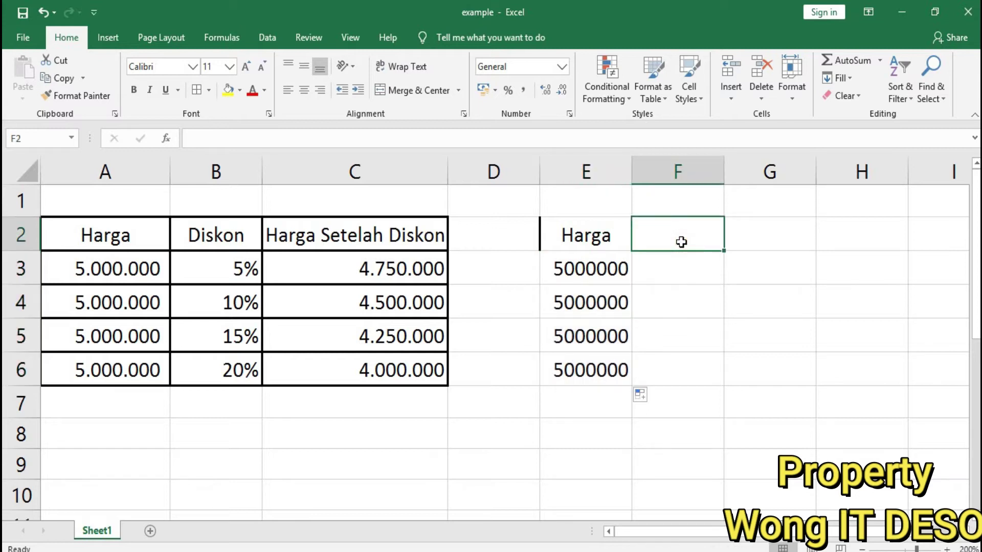
{"action": "type", "text": "Diskon"}
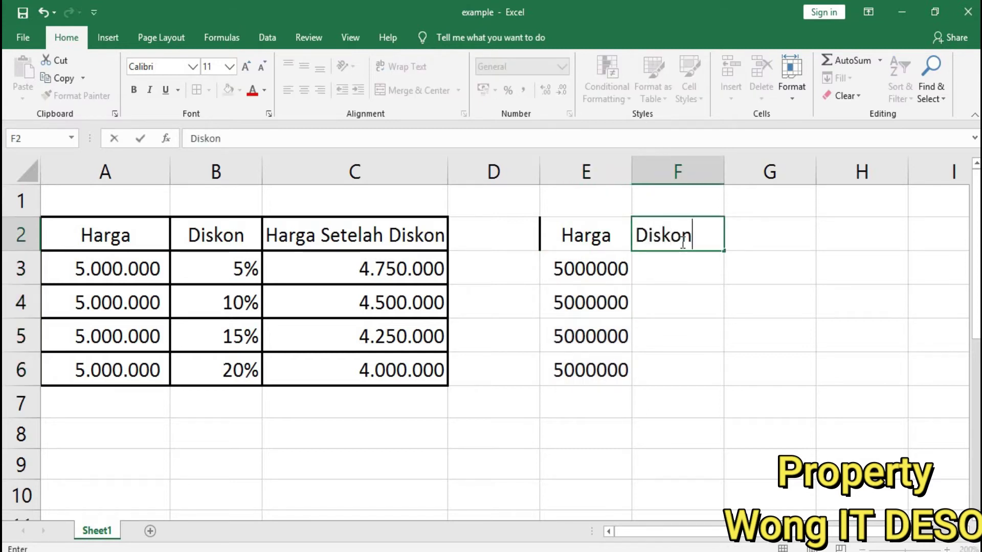
{"action": "key", "text": "Return"}
{"action": "type", "text": "5%"}
{"action": "key", "text": "Return"}
{"action": "type", "text": "10%"}
{"action": "key", "text": "Return"}
{"action": "type", "text": "15%"}
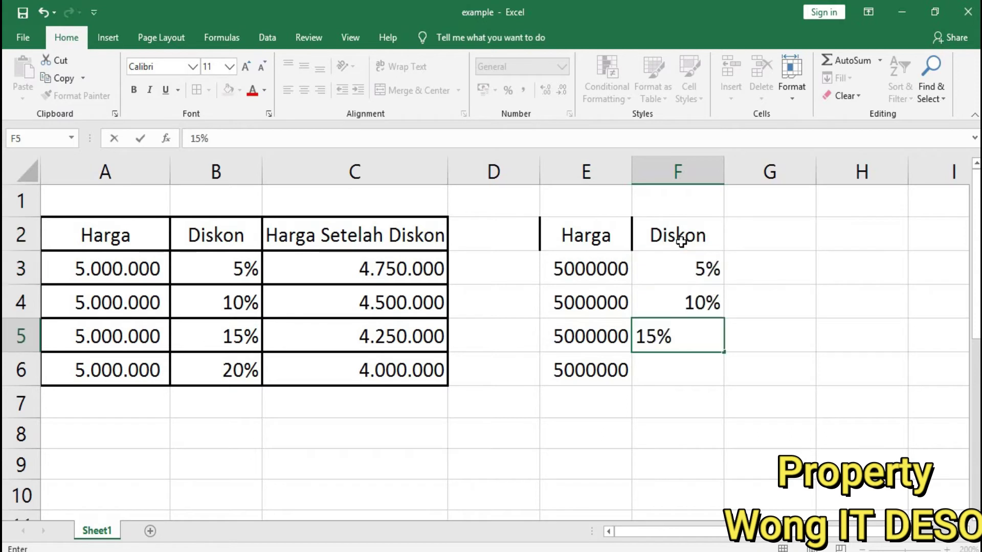
{"action": "key", "text": "Return"}
{"action": "type", "text": "20%"}
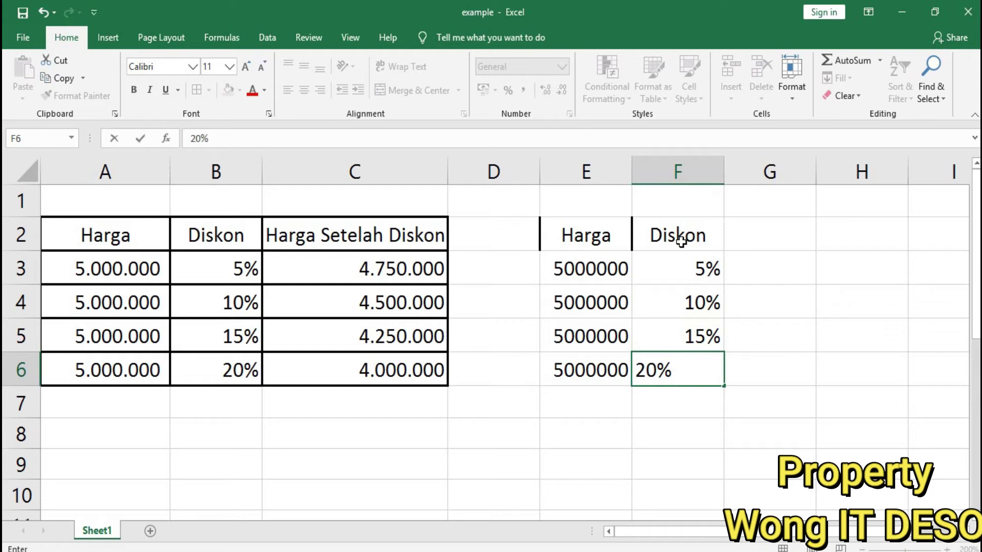
Enter the heading Harga Setelah Diskon in G2 and widen column G to fit it
{"action": "left_click", "coordinate": [748, 232]}
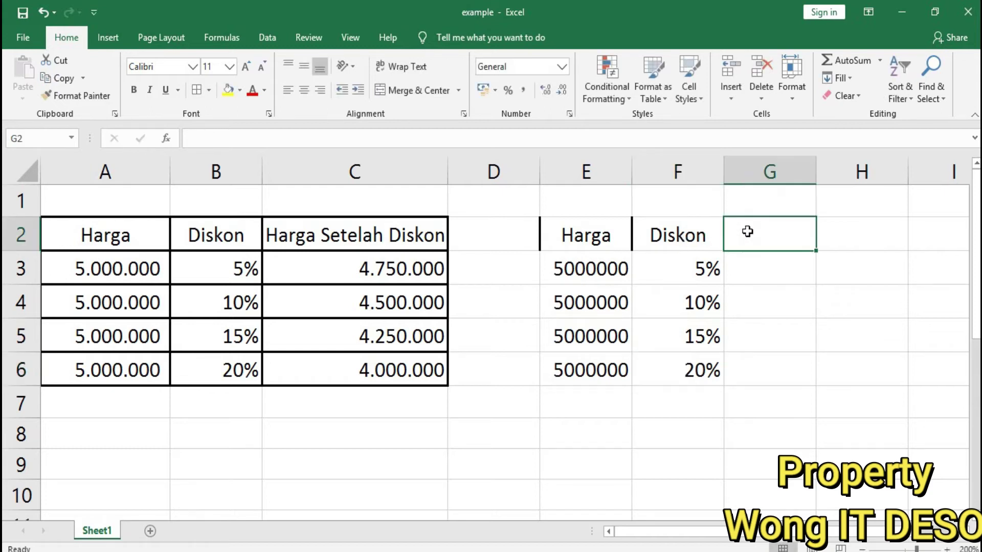
{"action": "type", "text": "Har"}
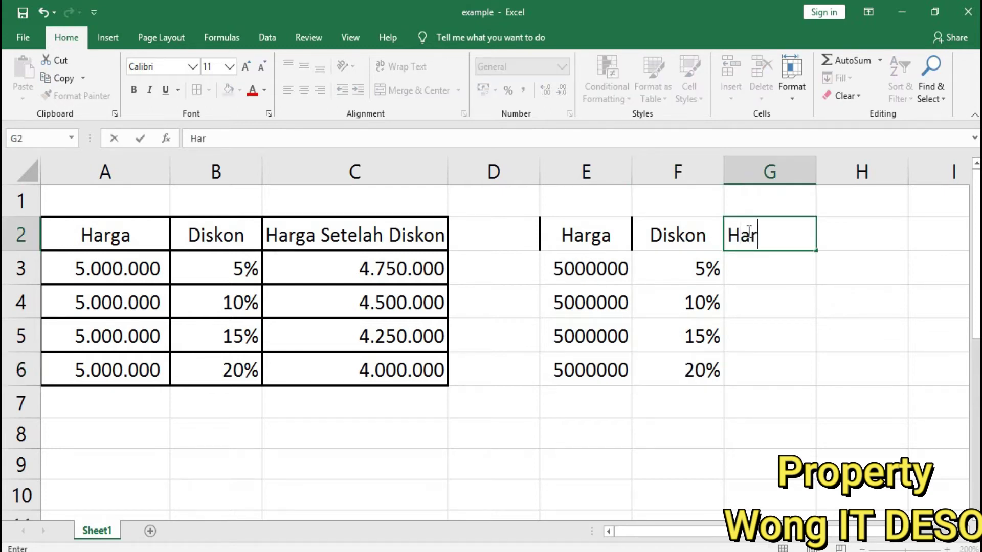
{"action": "type", "text": "ga S"}
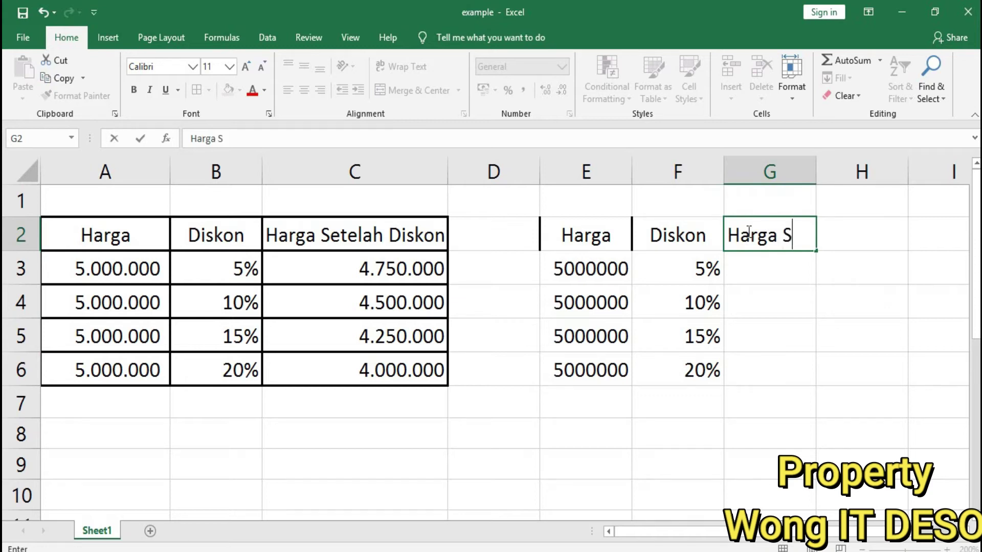
{"action": "type", "text": "etelah "}
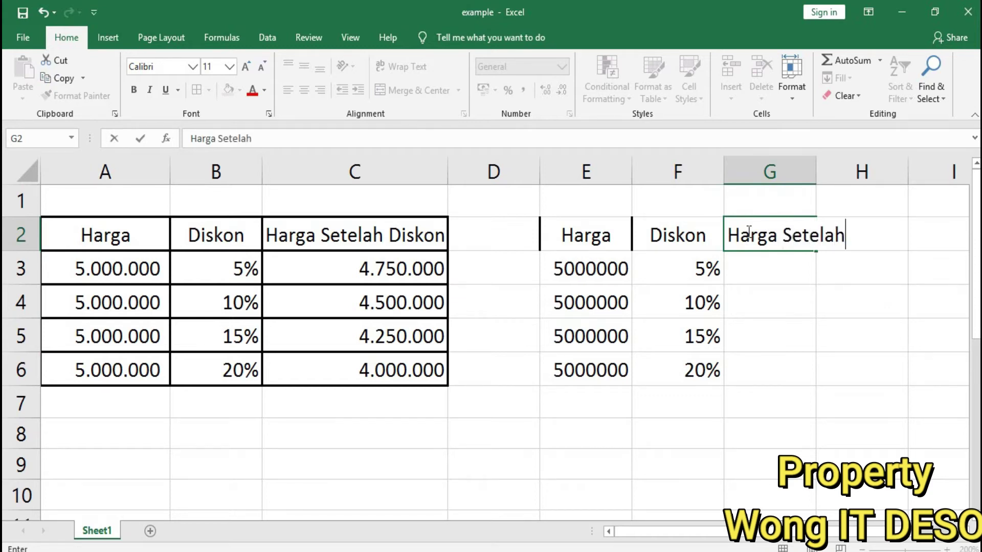
{"action": "type", "text": "Disk"}
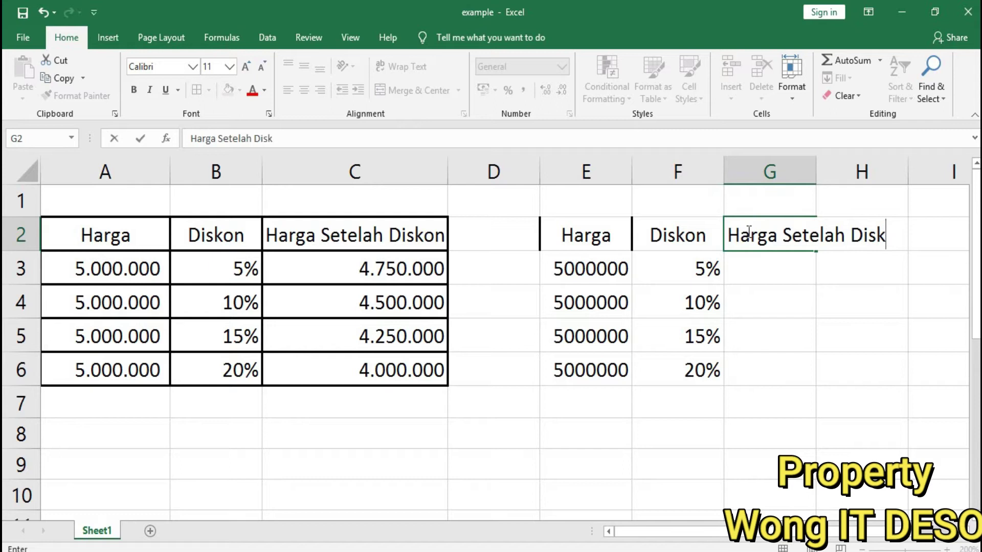
{"action": "type", "text": "on"}
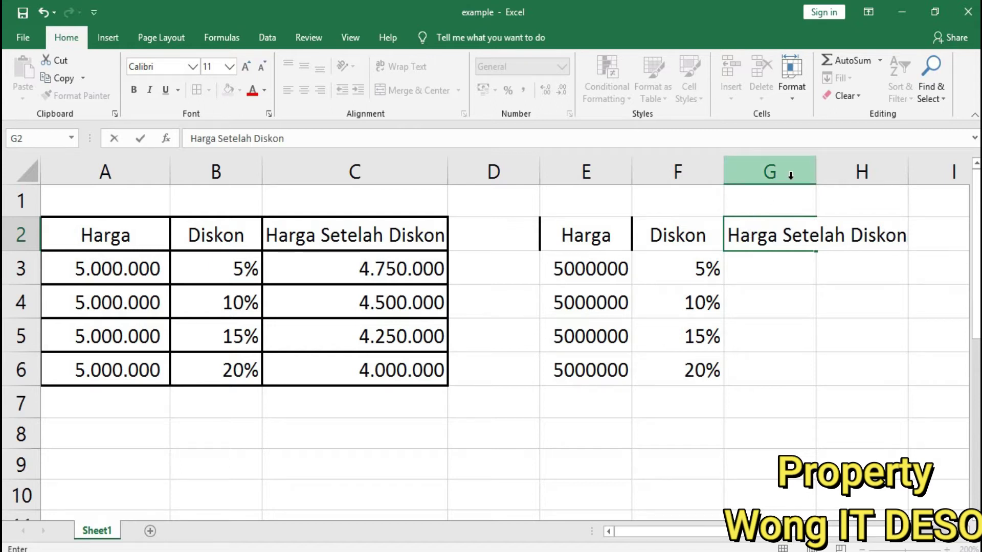
{"action": "left_click", "coordinate": [813, 178]}
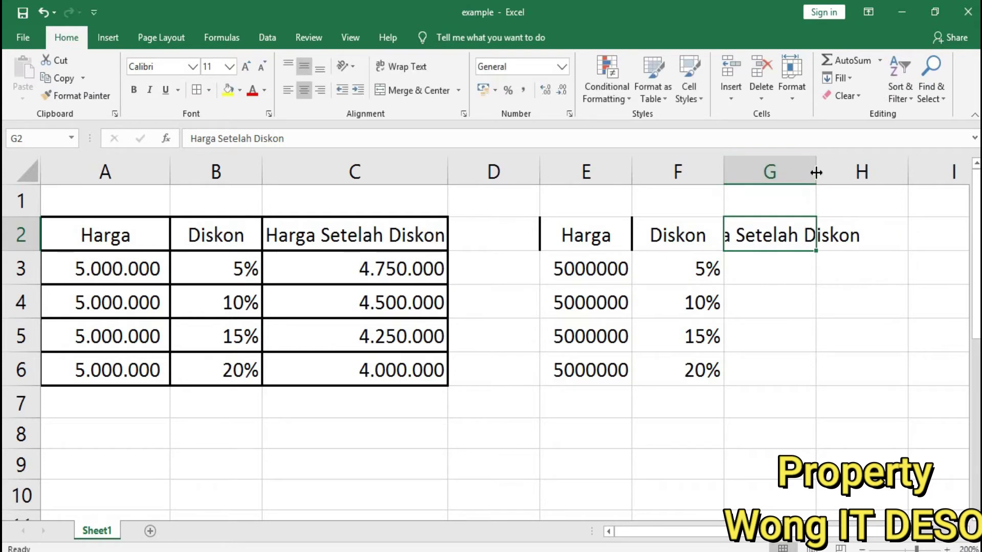
{"action": "left_click_drag", "start_coordinate": [817, 172], "coordinate": [910, 178]}
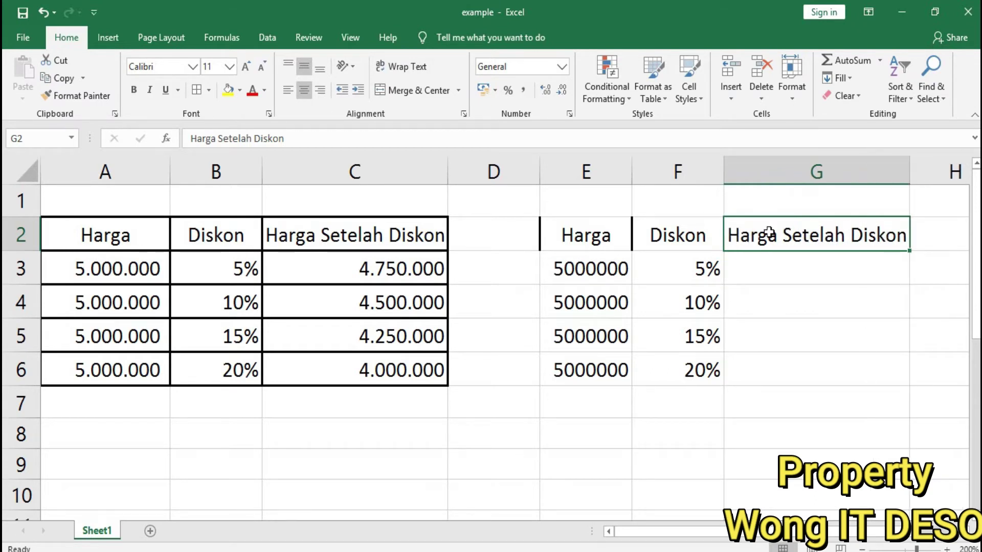
Write out the example calculation =5000000-(5%X5000000) in the empty cell D8
{"action": "left_click", "coordinate": [406, 272]}
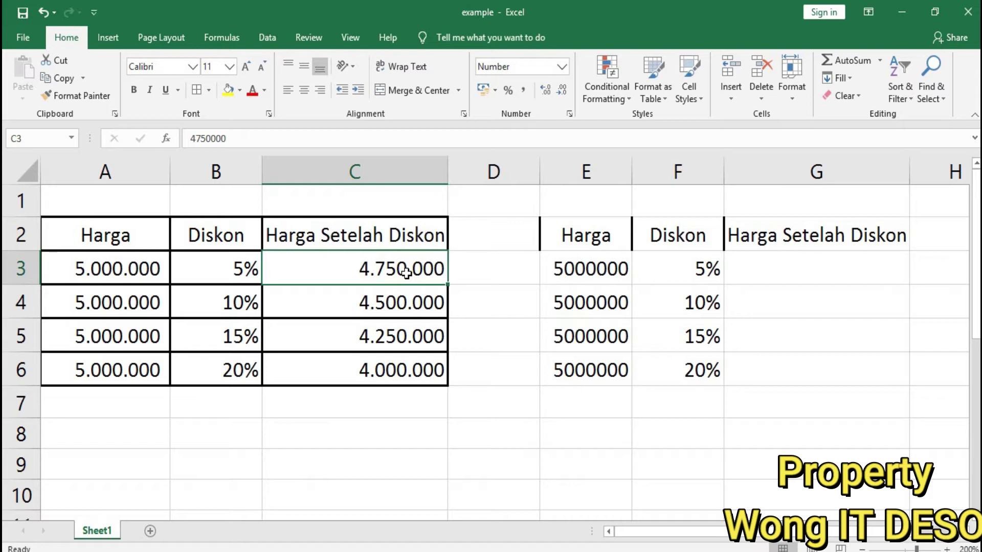
{"action": "left_click", "coordinate": [770, 269]}
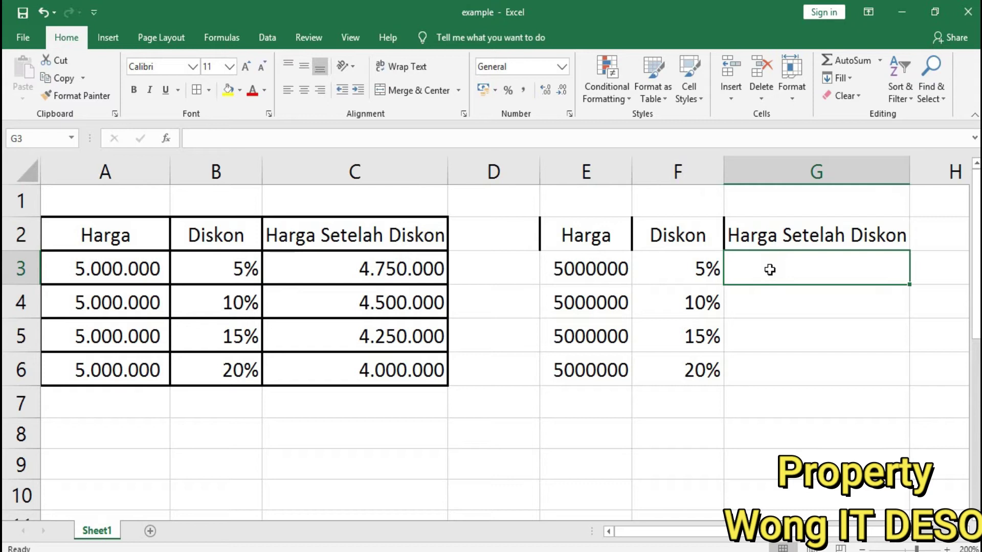
{"action": "left_click", "coordinate": [490, 441]}
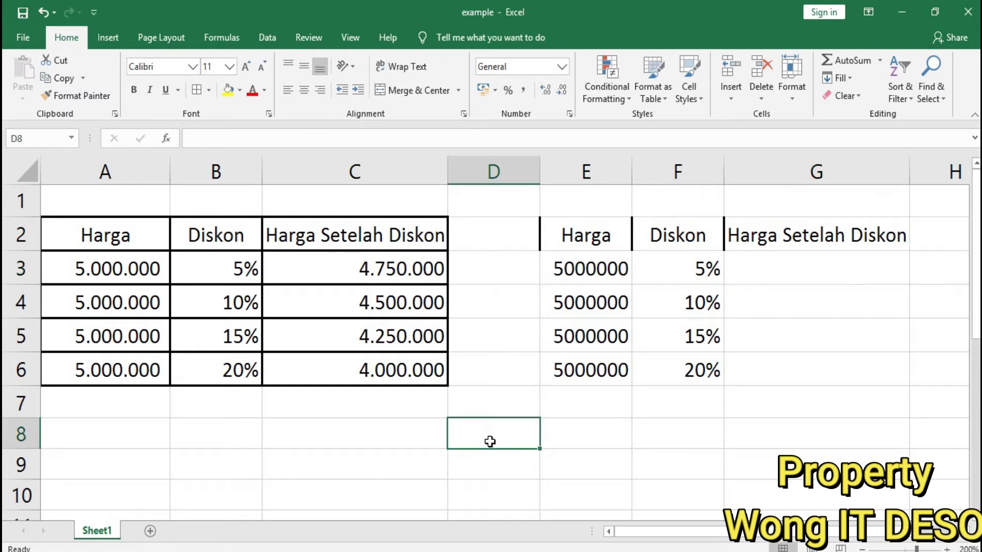
{"action": "type", "text": "="}
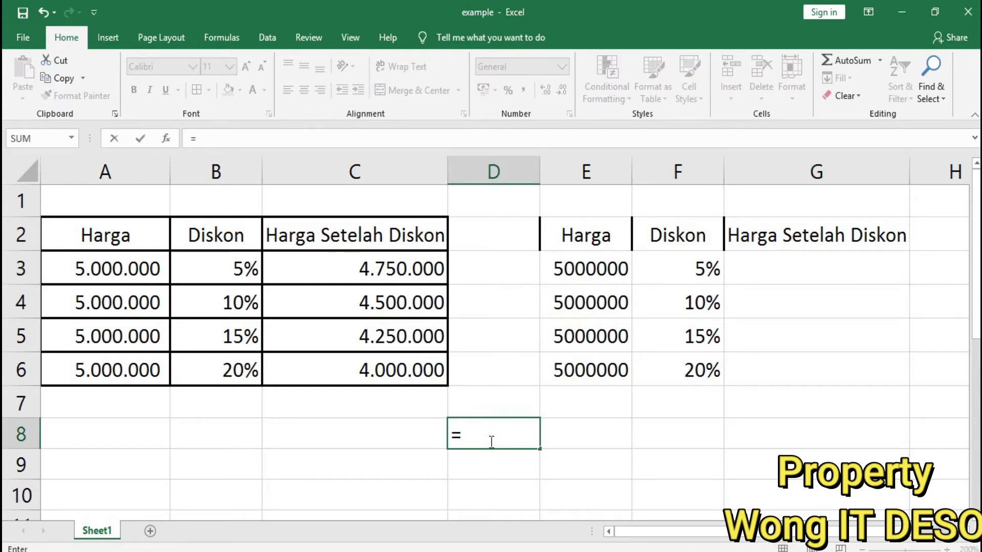
{"action": "type", "text": "5000000-"}
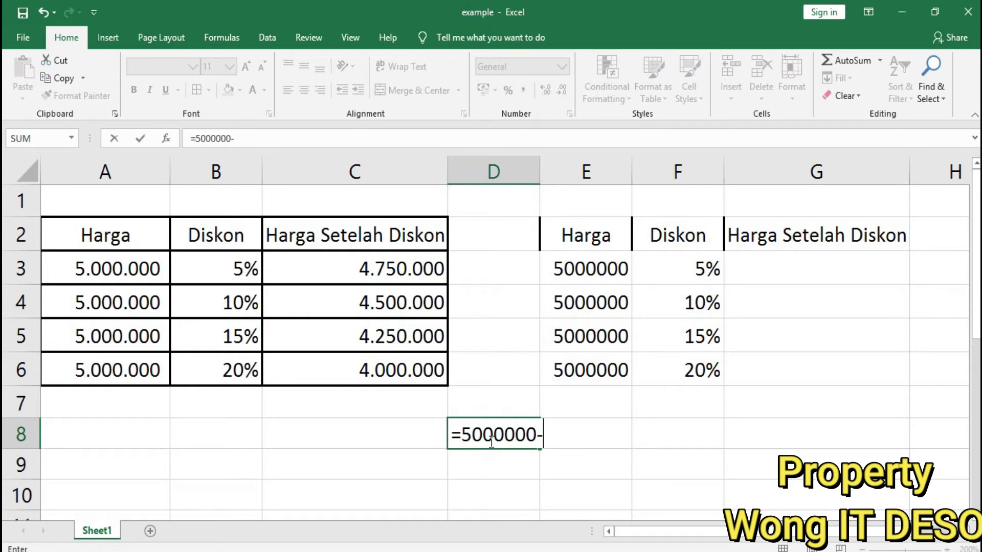
{"action": "type", "text": "(5%"}
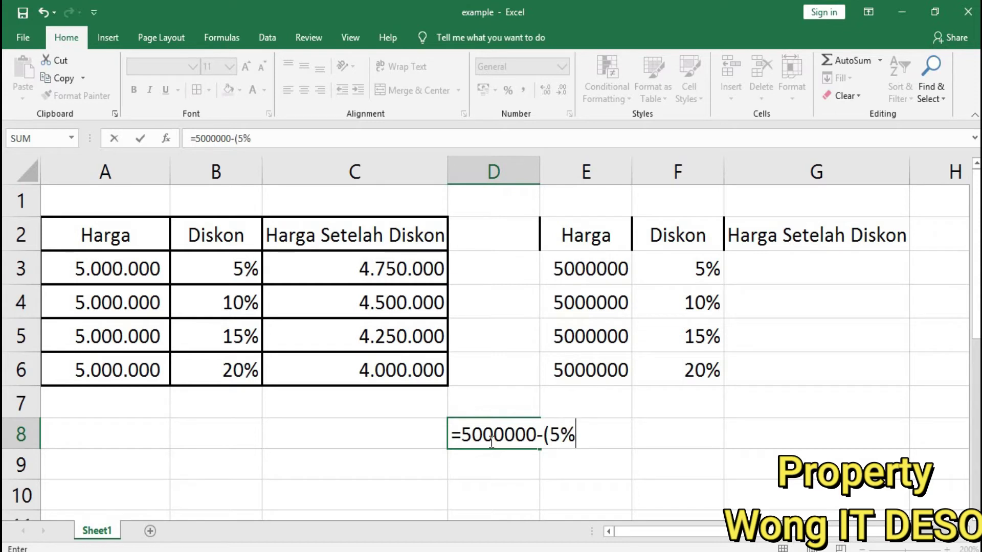
{"action": "type", "text": "X"}
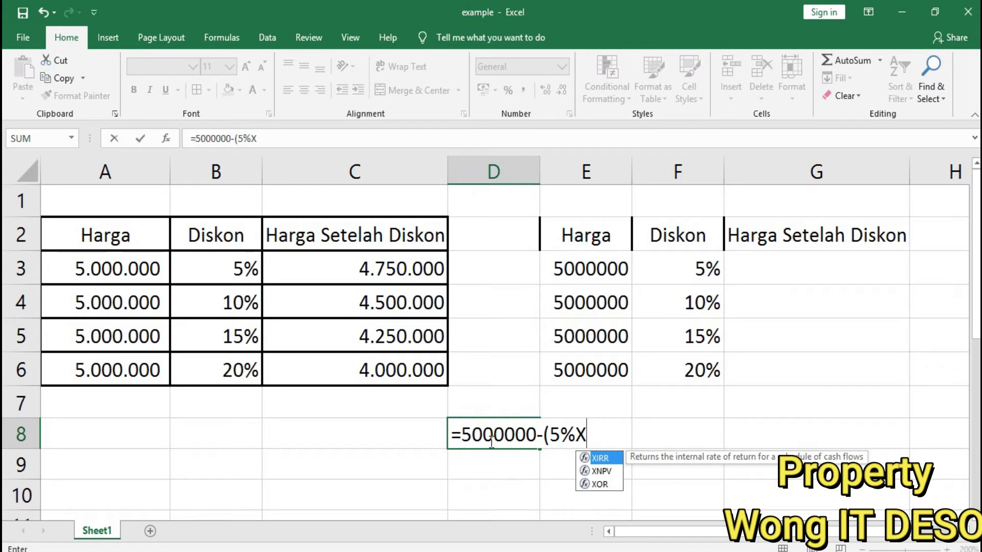
{"action": "type", "text": "5"}
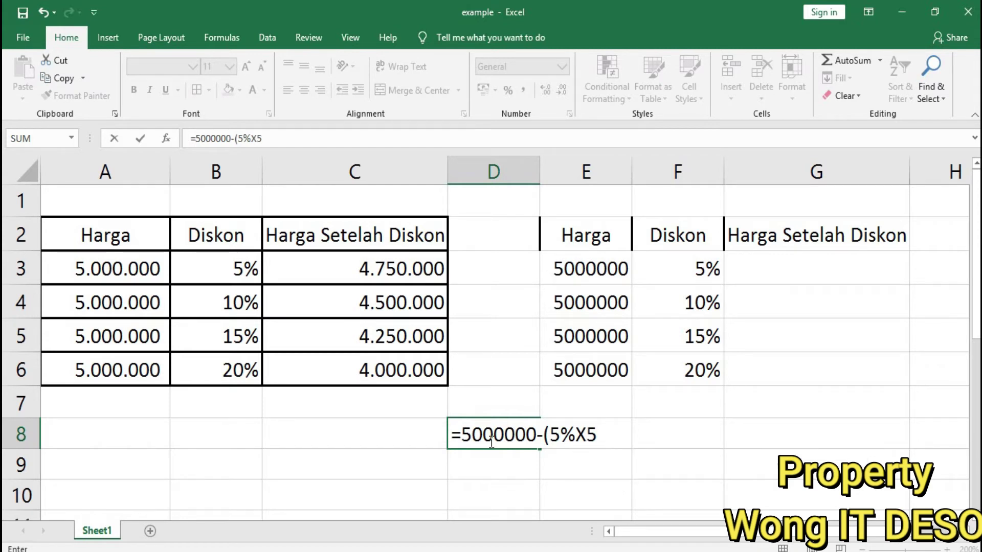
{"action": "type", "text": "000000"}
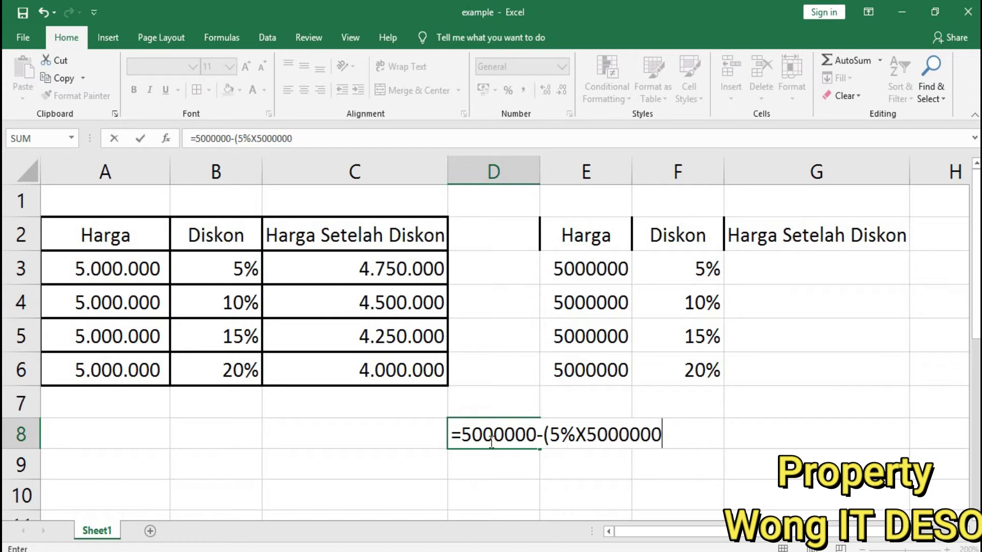
{"action": "type", "text": ")"}
Erase the example calculation from D8 and leave the cell empty
{"action": "key", "text": "BackSpace"}
{"action": "key", "text": "BackSpace"}
{"action": "key", "text": "BackSpace"}
{"action": "key", "text": "BackSpace"}
{"action": "key", "text": "BackSpace"}
{"action": "key", "text": "BackSpace"}
{"action": "key", "text": "BackSpace"}
{"action": "key", "text": "BackSpace"}
{"action": "key", "text": "BackSpace"}
{"action": "key", "text": "BackSpace"}
{"action": "key", "text": "BackSpace"}
{"action": "key", "text": "BackSpace"}
{"action": "key", "text": "BackSpace"}
{"action": "key", "text": "BackSpace"}
{"action": "key", "text": "BackSpace"}
{"action": "key", "text": "BackSpace"}
{"action": "key", "text": "BackSpace"}
{"action": "key", "text": "BackSpace"}
{"action": "key", "text": "BackSpace"}
{"action": "key", "text": "BackSpace"}
{"action": "key", "text": "BackSpace"}
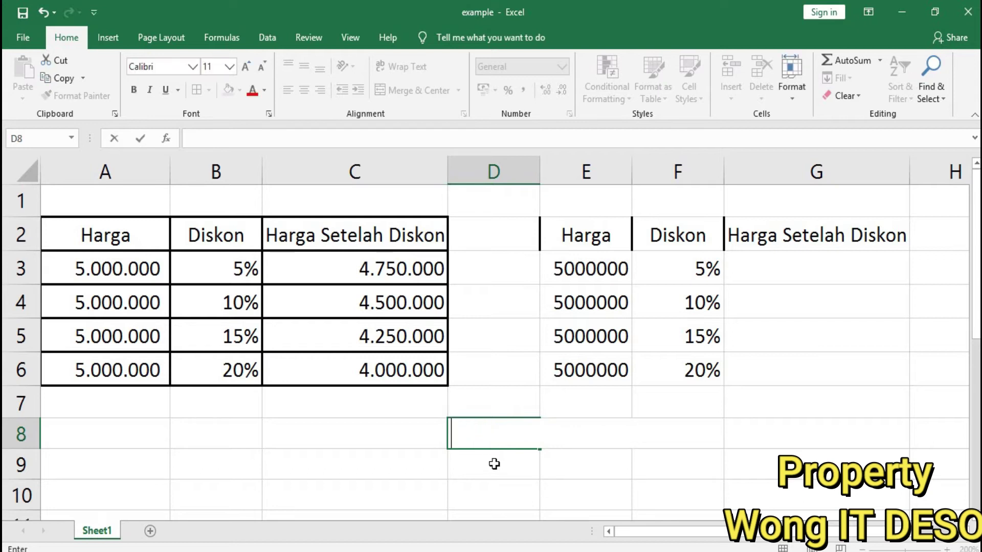
{"action": "left_click", "coordinate": [496, 467]}
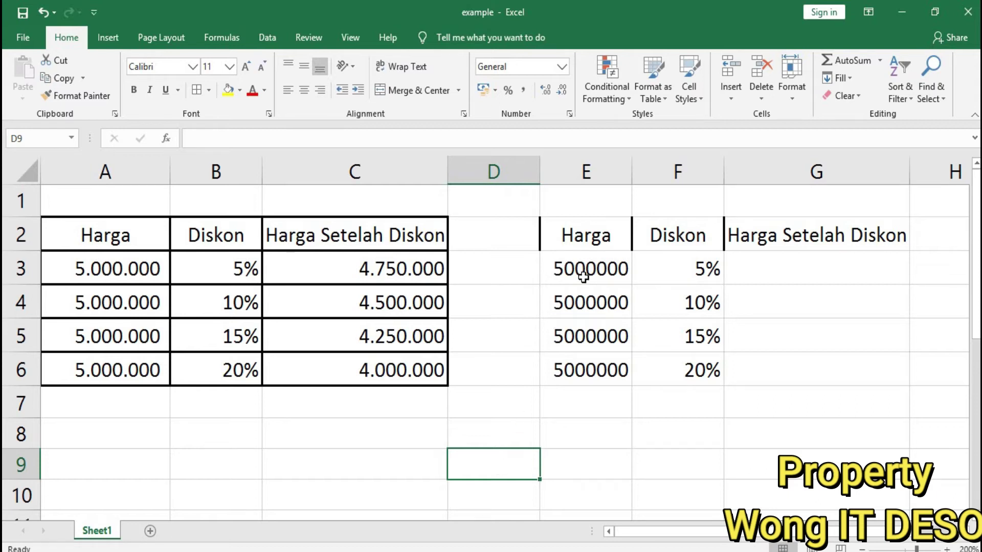
Format the prices in E3:E6 as Accounting with no currency symbol
{"action": "left_click_drag", "start_coordinate": [583, 277], "coordinate": [594, 365]}
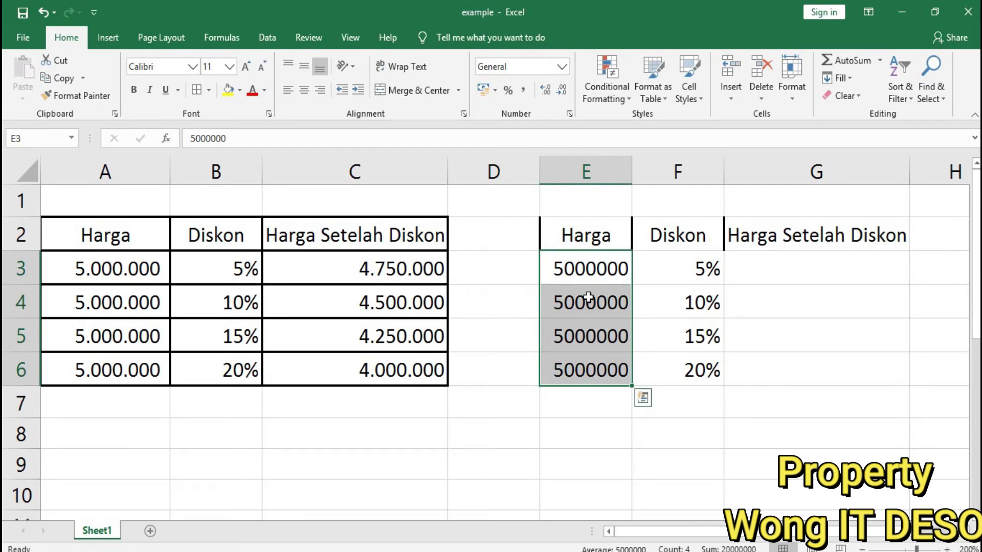
{"action": "left_click", "coordinate": [570, 115]}
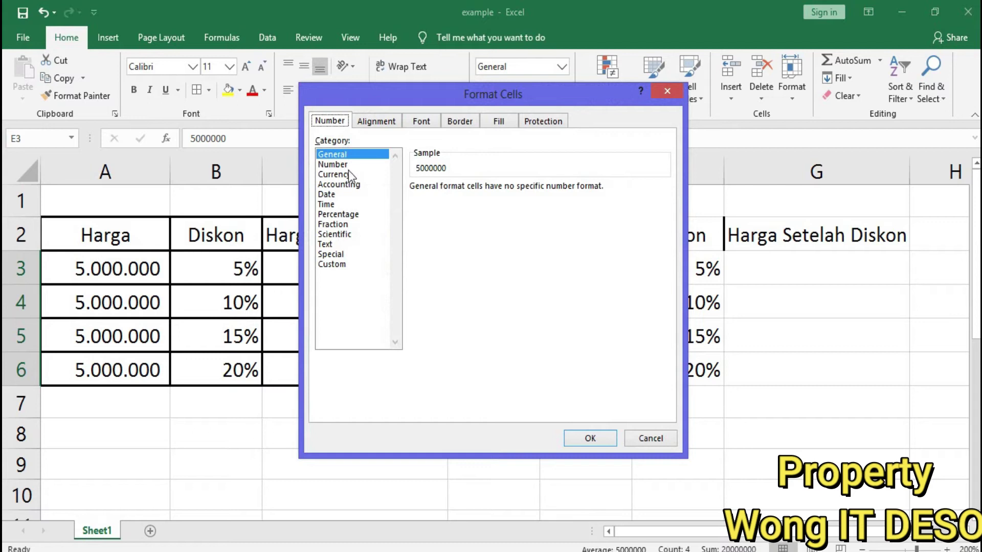
{"action": "left_click", "coordinate": [338, 184]}
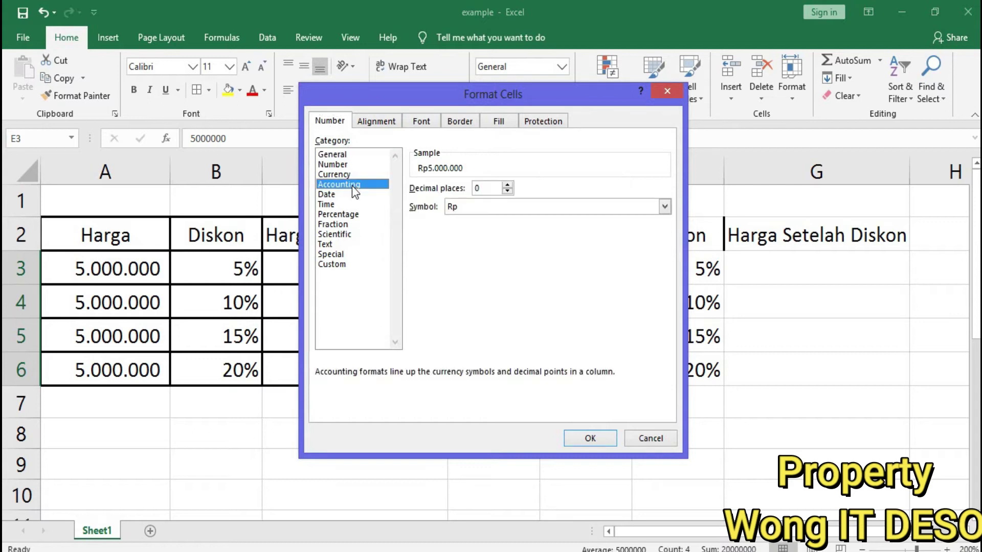
{"action": "left_click", "coordinate": [462, 206]}
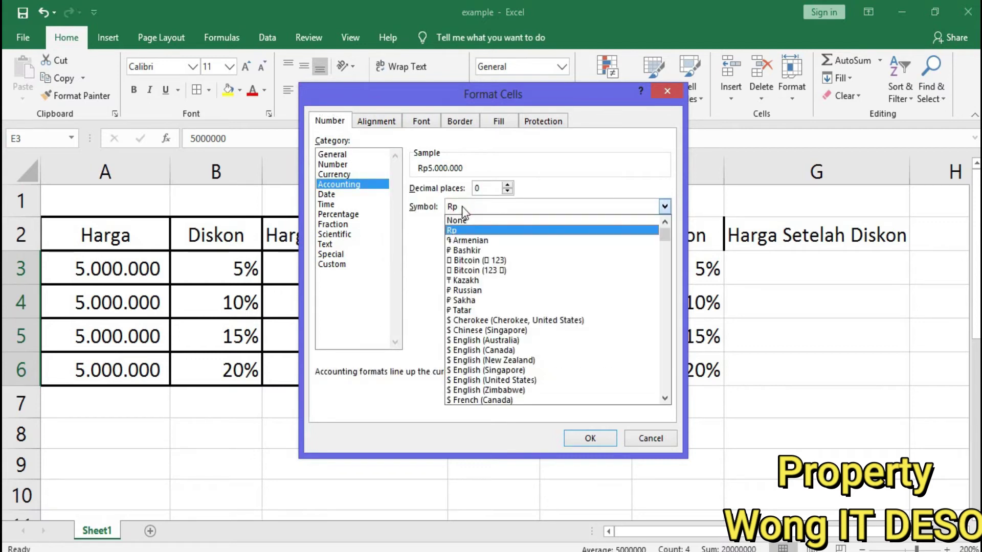
{"action": "left_click", "coordinate": [461, 217]}
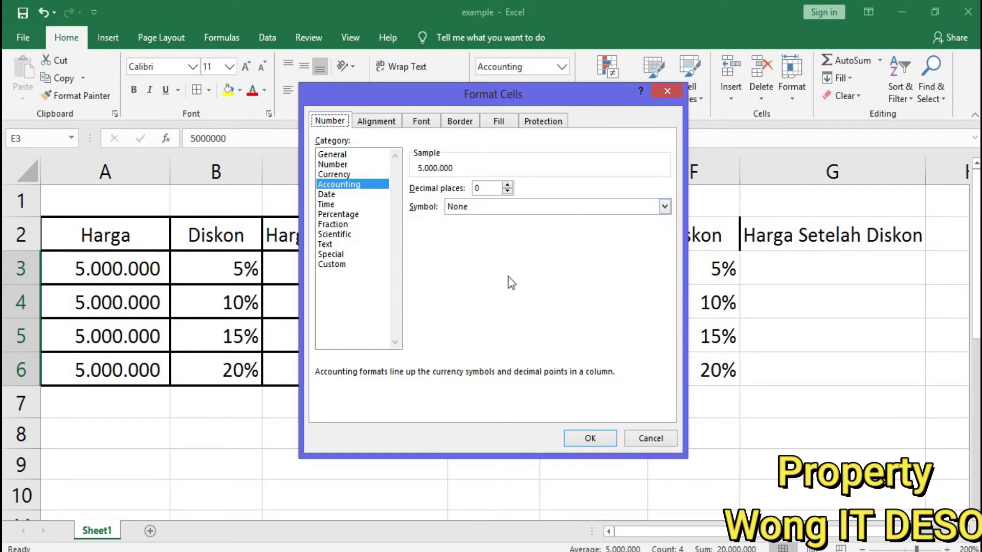
{"action": "left_click", "coordinate": [588, 438]}
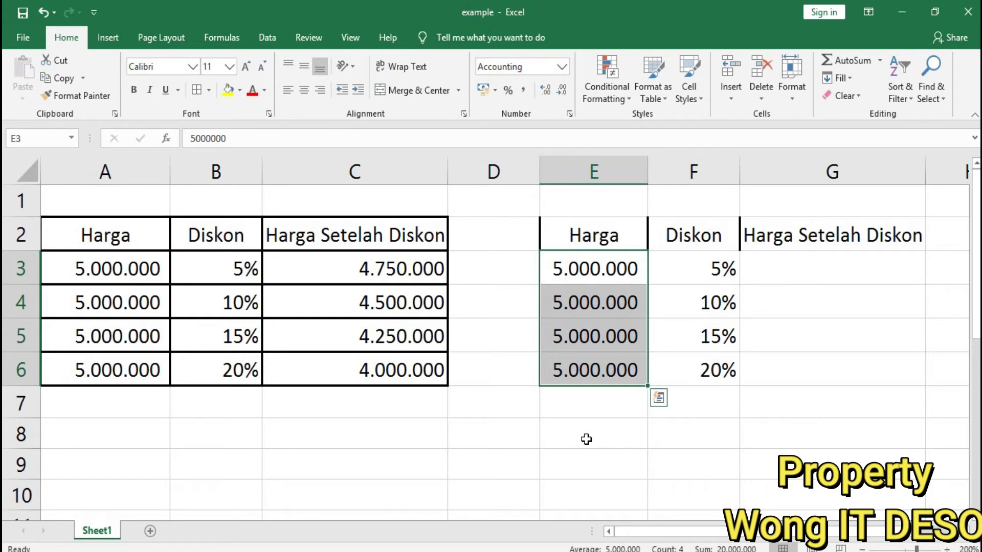
Enter the formula =E3-(F3*E3) in G3 to calculate the price after discount
{"action": "left_click", "coordinate": [779, 270]}
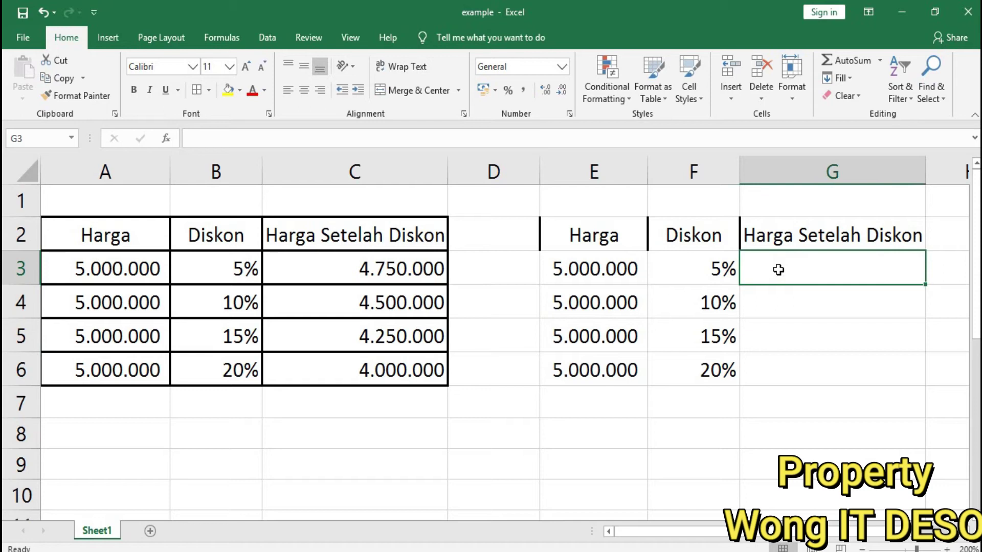
{"action": "type", "text": "="}
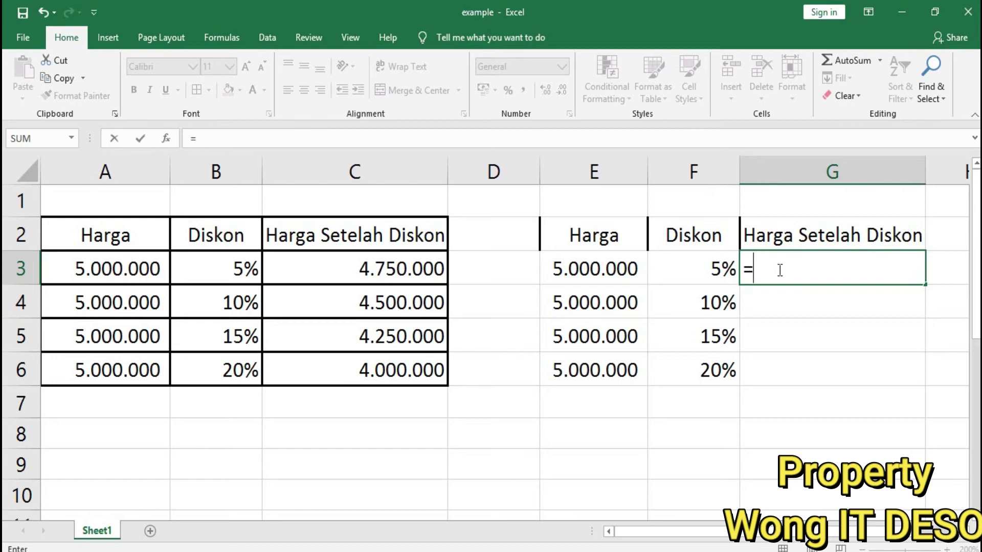
{"action": "left_click", "coordinate": [618, 267]}
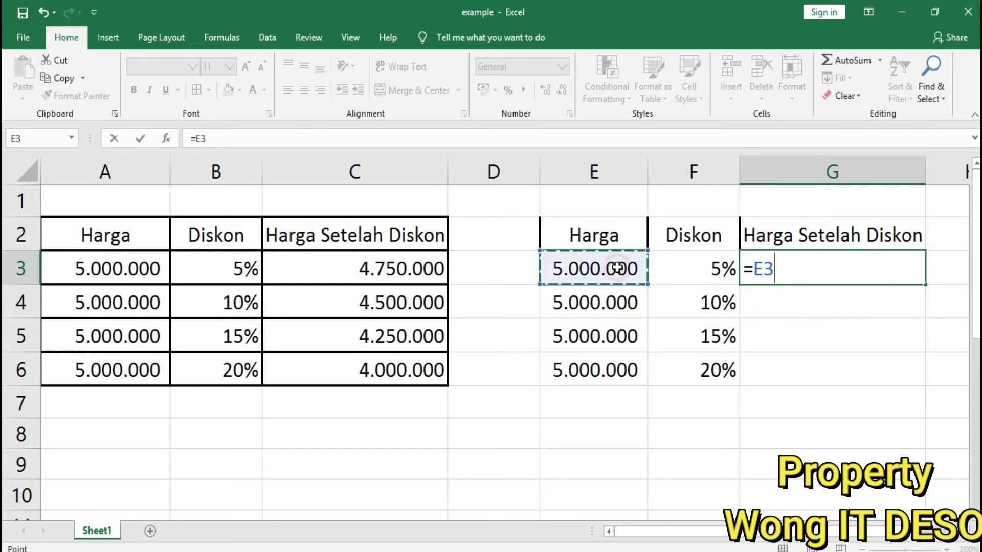
{"action": "type", "text": "-"}
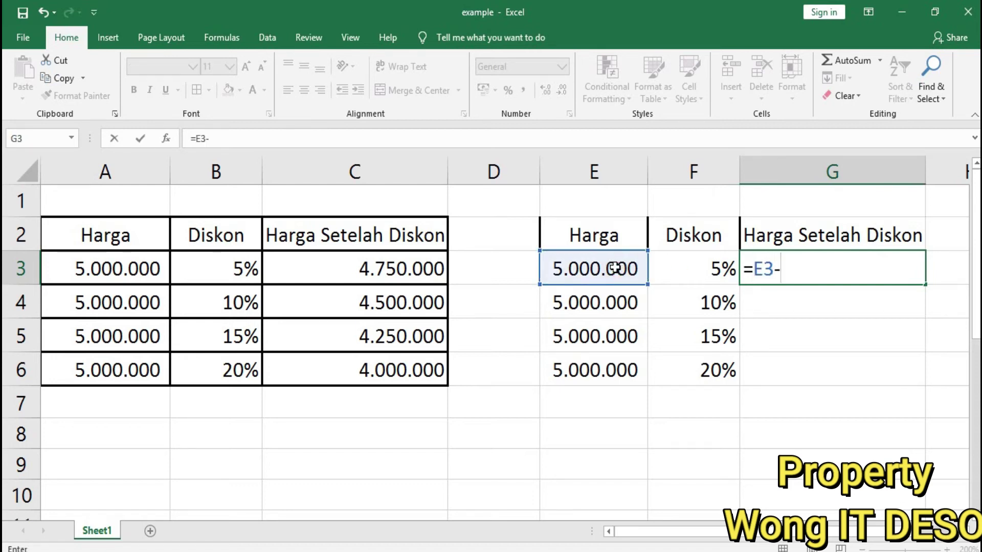
{"action": "type", "text": "("}
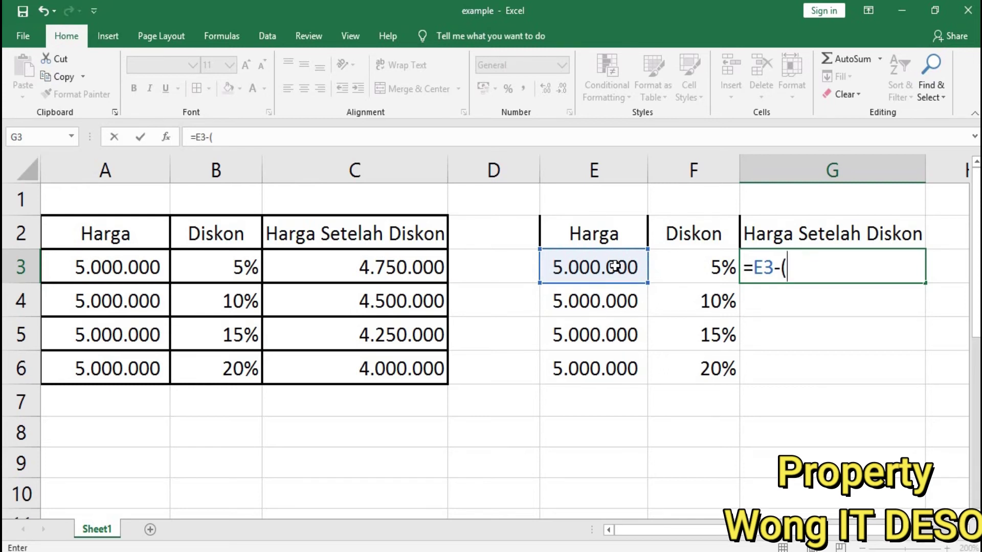
{"action": "left_click", "coordinate": [700, 264]}
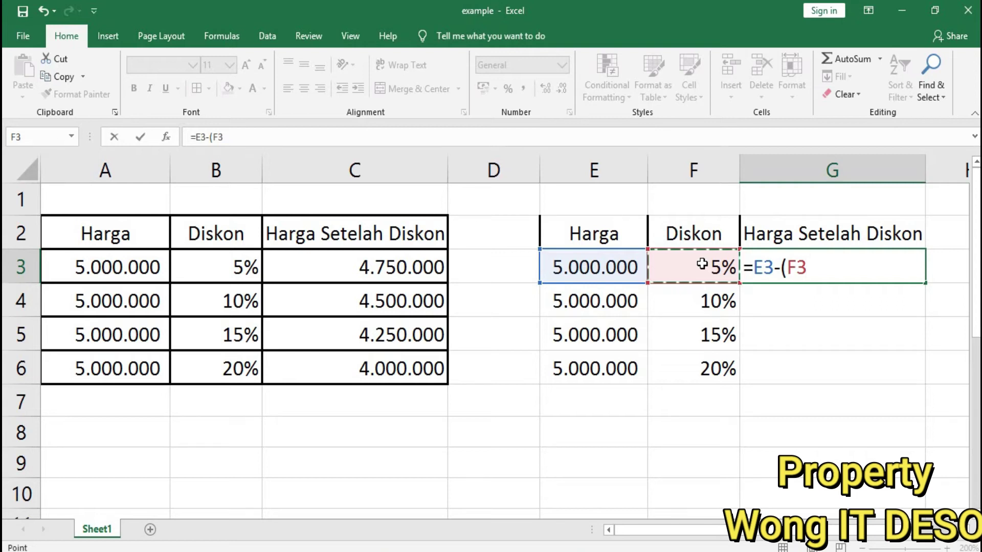
{"action": "type", "text": "*"}
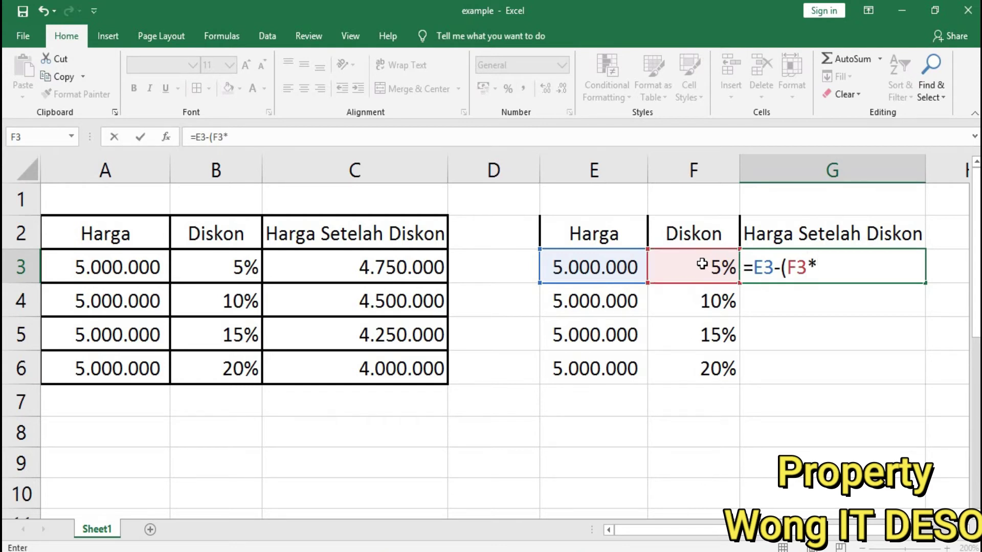
{"action": "left_click", "coordinate": [629, 264]}
{"action": "type", "text": ")"}
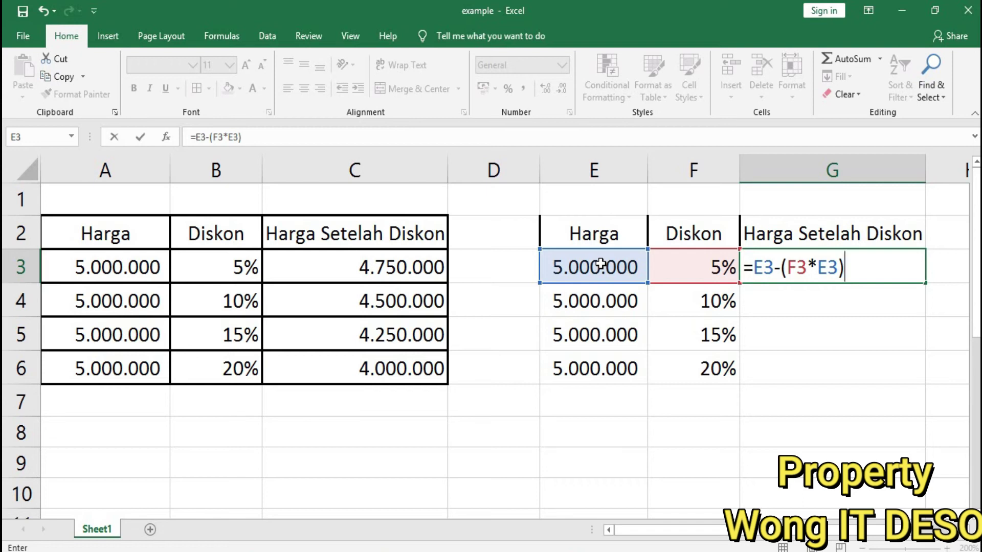
{"action": "key", "text": "Return"}
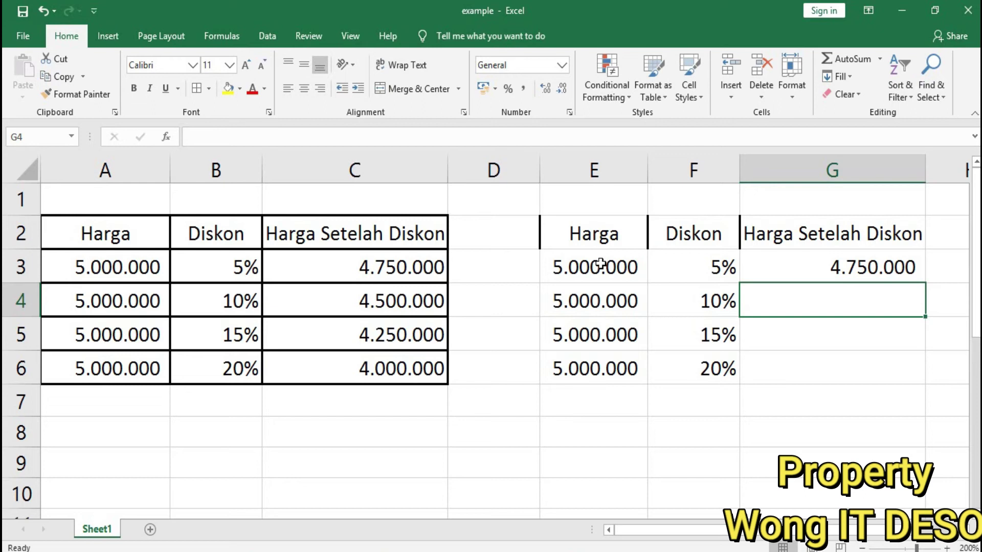
Fill the discount formula from G3 down through G6
{"action": "left_click", "coordinate": [750, 266]}
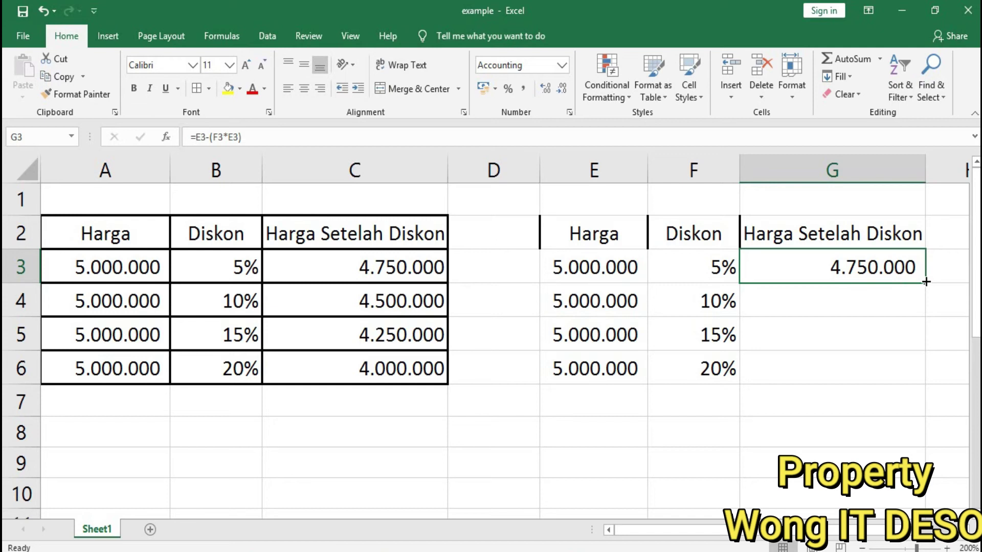
{"action": "left_click_drag", "start_coordinate": [926, 282], "coordinate": [922, 382]}
{"action": "left_click", "coordinate": [838, 402]}
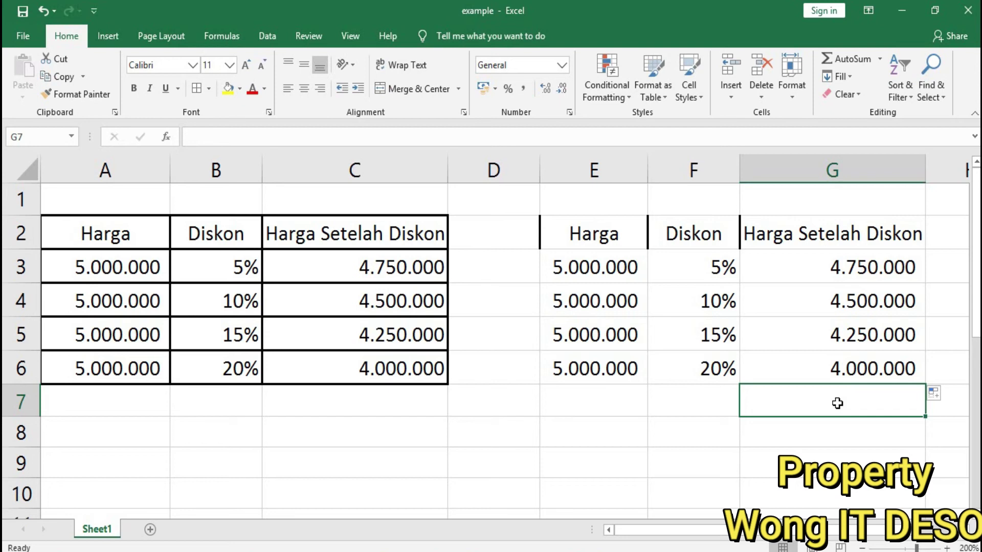
Apply thick outline and inside borders to every cell of the second table, E2:G6
{"action": "left_click", "coordinate": [586, 228]}
{"action": "left_click_drag", "start_coordinate": [586, 228], "coordinate": [849, 366]}
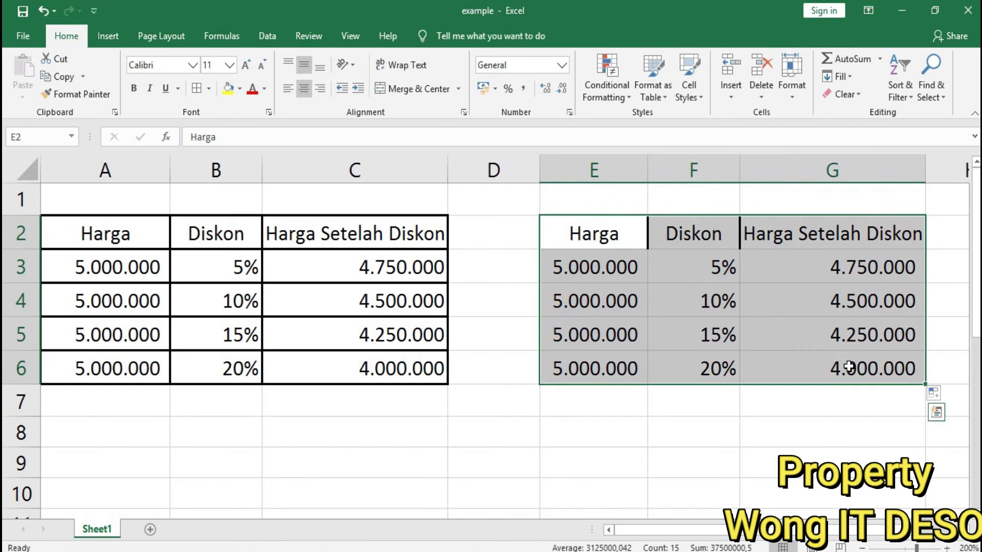
{"action": "left_click", "coordinate": [209, 91]}
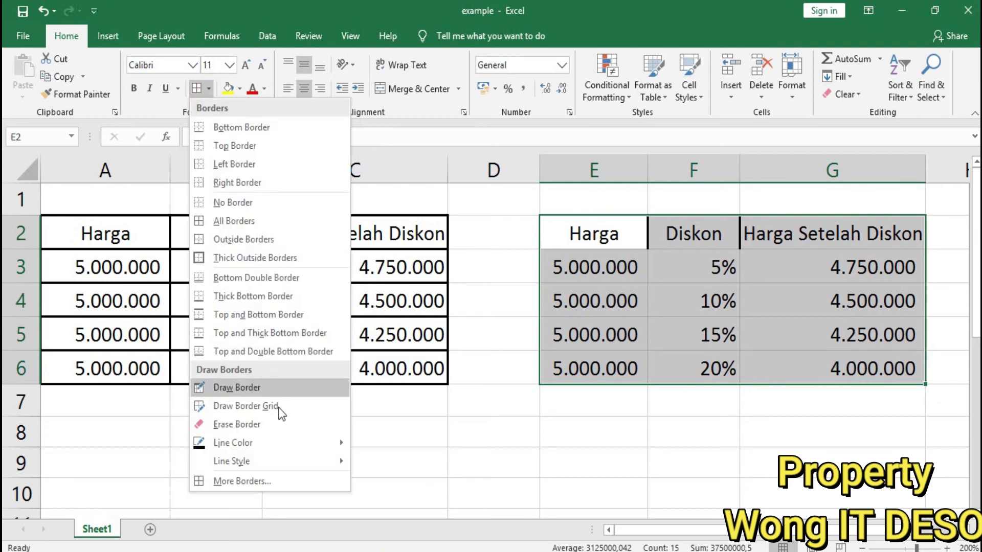
{"action": "left_click", "coordinate": [296, 480]}
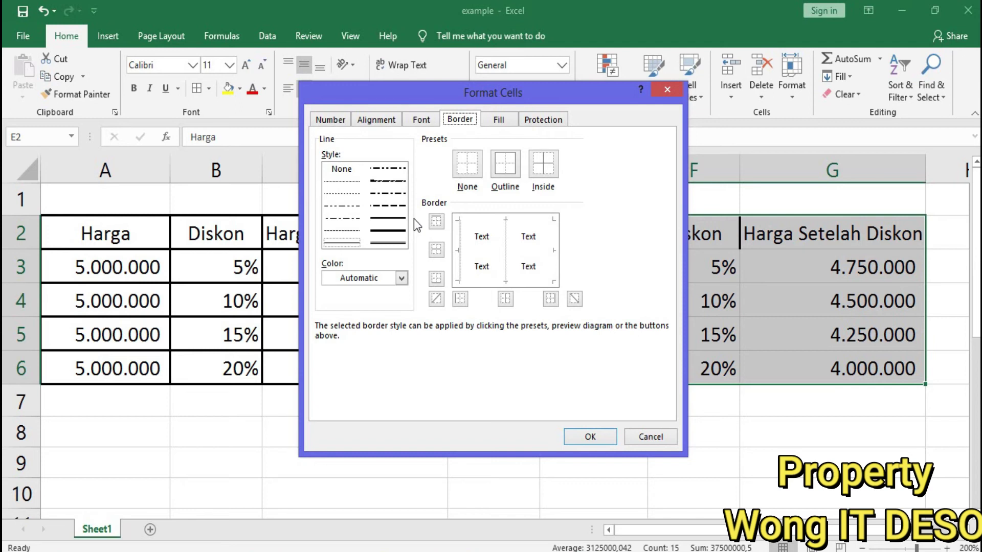
{"action": "left_click", "coordinate": [402, 232]}
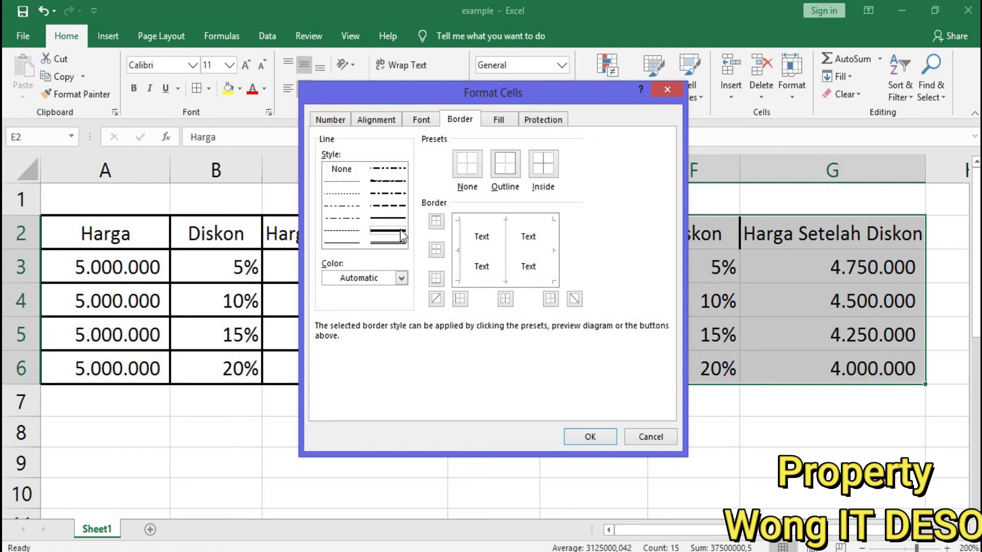
{"action": "left_click", "coordinate": [477, 220]}
{"action": "left_click", "coordinate": [506, 253]}
{"action": "left_click", "coordinate": [554, 258]}
{"action": "left_click", "coordinate": [460, 266]}
{"action": "left_click", "coordinate": [493, 253]}
{"action": "left_click", "coordinate": [505, 280]}
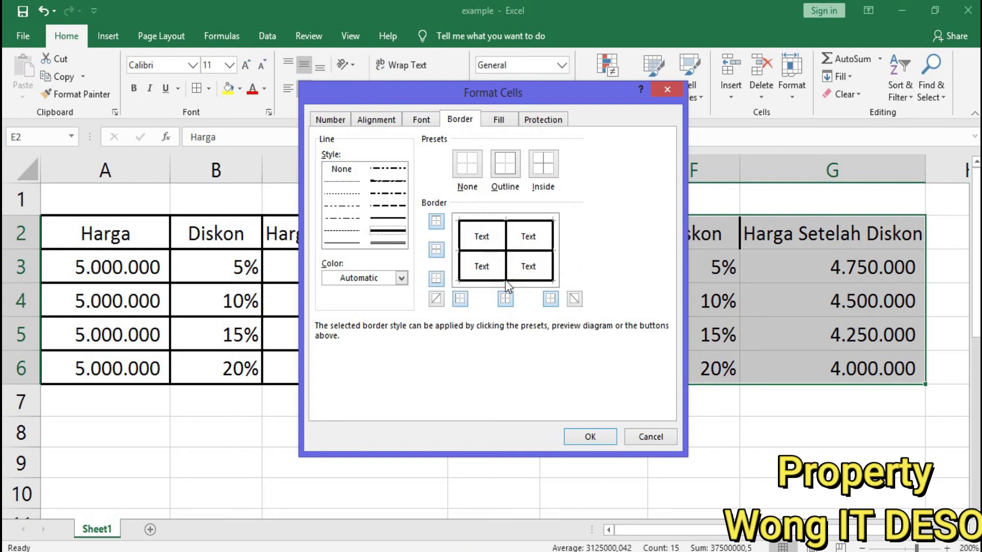
{"action": "left_click", "coordinate": [593, 438]}
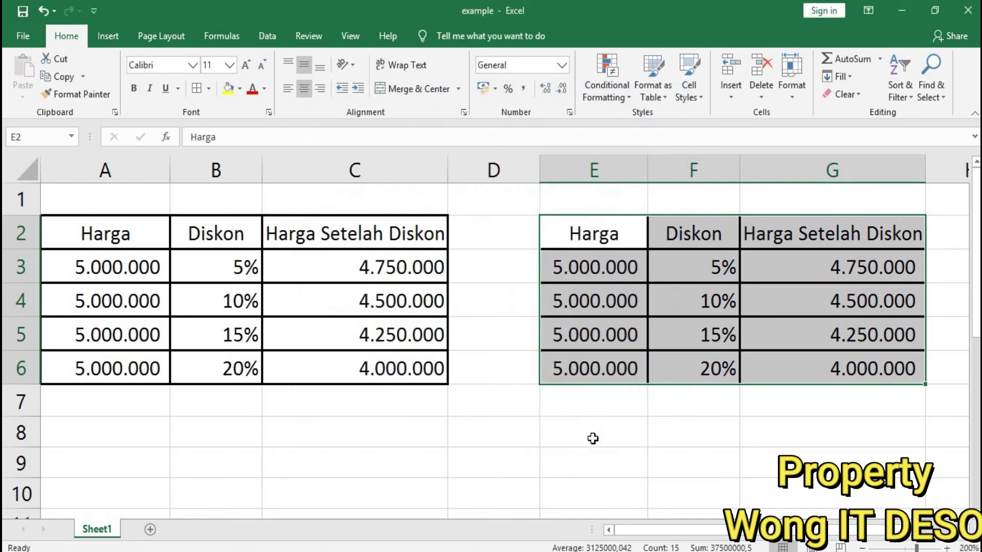
Compare the contents of C3 in the first table with the formula in G3 of the second
{"action": "left_click", "coordinate": [456, 434]}
{"action": "left_click", "coordinate": [355, 271]}
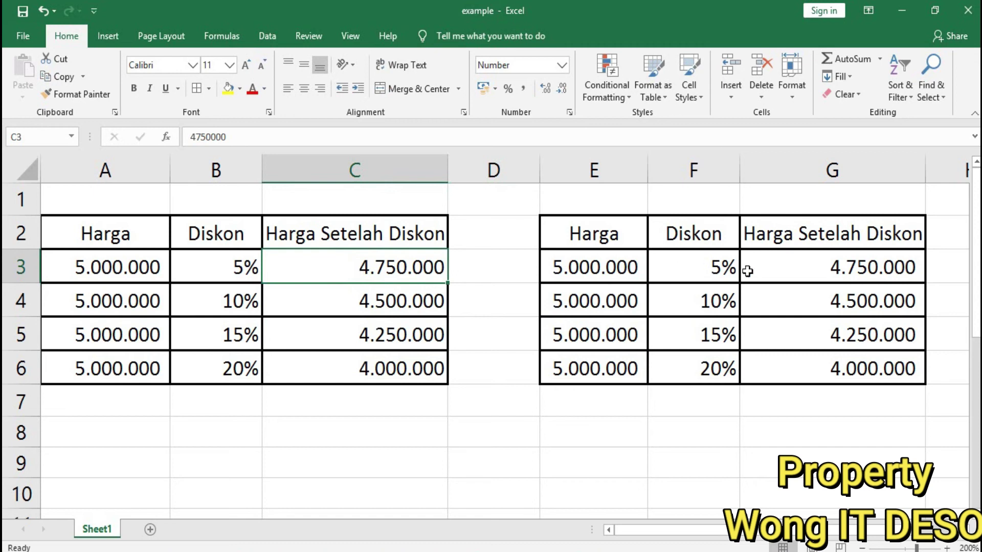
{"action": "left_click", "coordinate": [782, 275]}
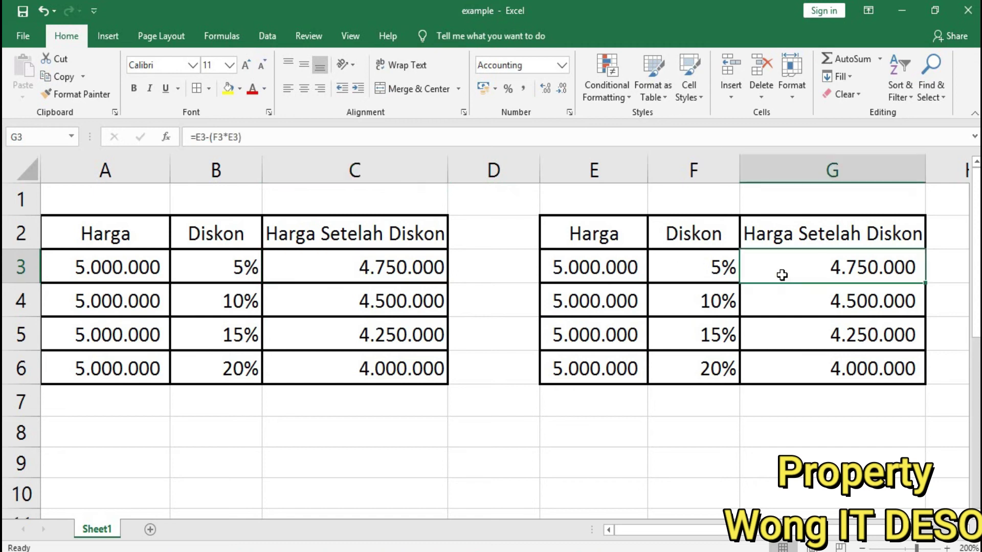